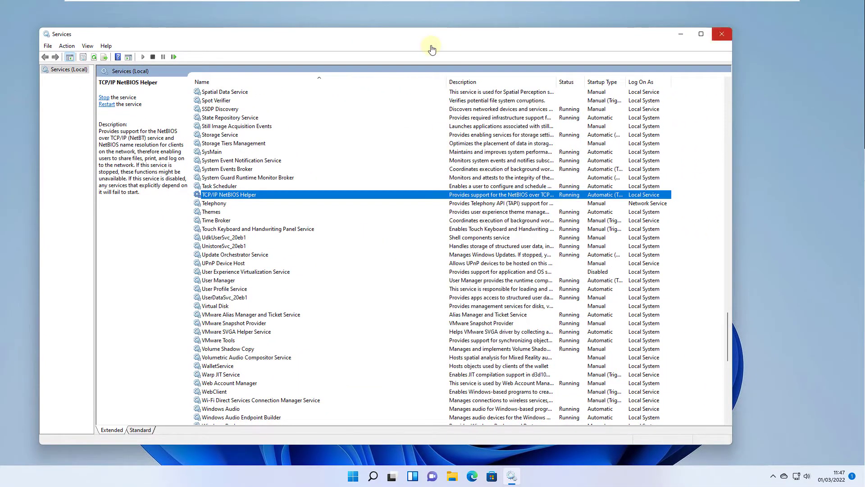
# Step: Close the Services window and search for "features" to open Turn Windows features on or off
pyautogui.click(722, 34)
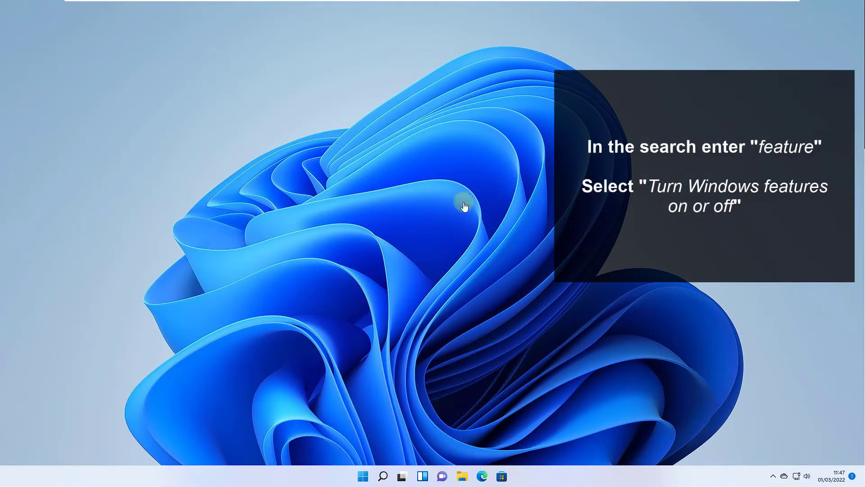
pyautogui.press('super')
pyautogui.write('features')
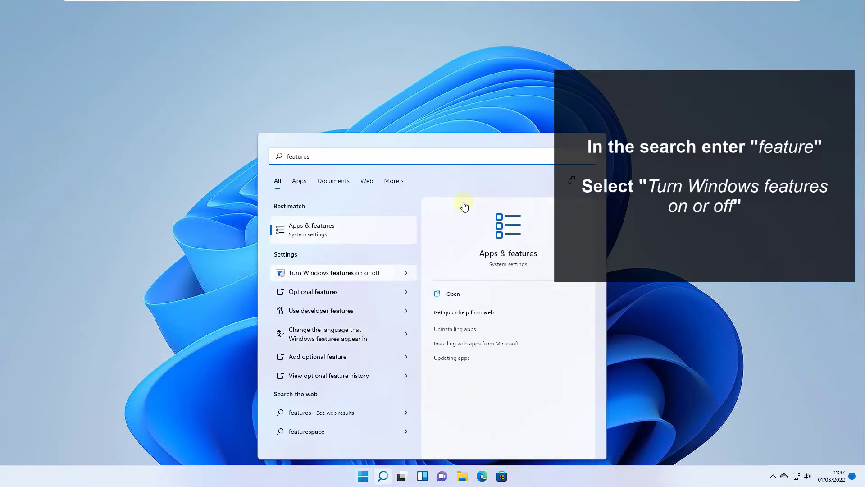
pyautogui.click(334, 272)
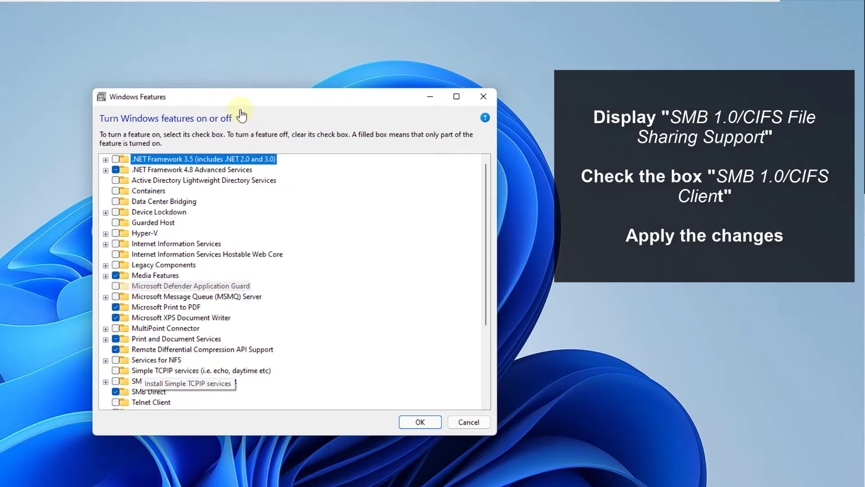
# Step: Enable the SMB 1.0/CIFS Client feature under SMB 1.0/CIFS File Sharing Support and apply the change
pyautogui.click(105, 381)
pyautogui.scroll(-1, 157, 318)
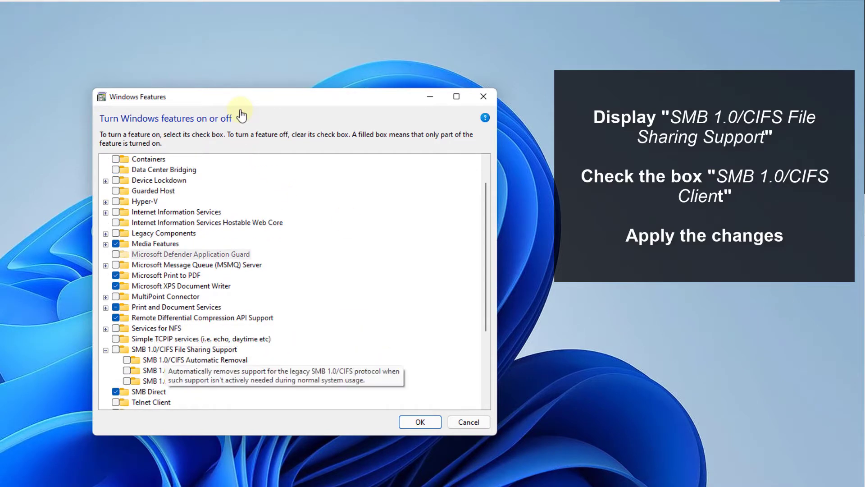
pyautogui.click(127, 370)
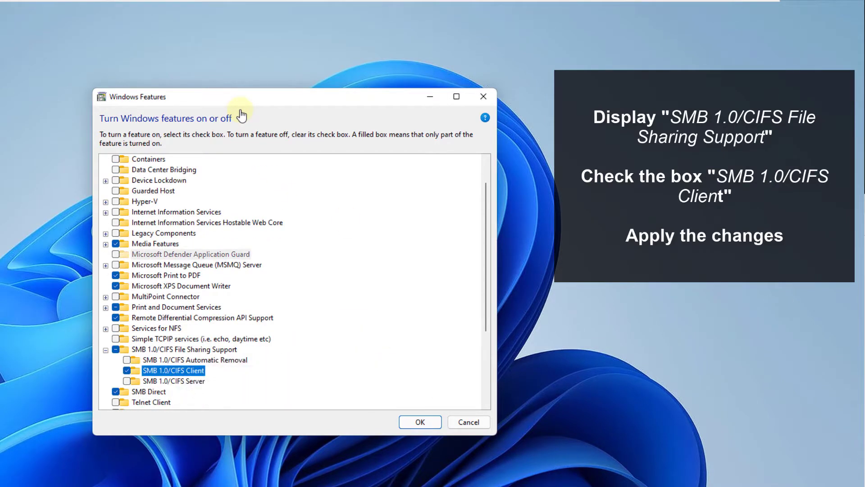
pyautogui.click(420, 422)
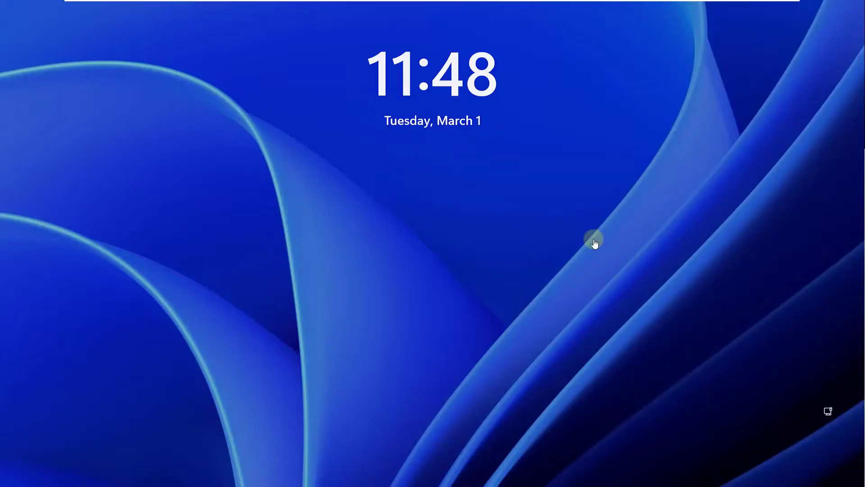
# Step: Dismiss the lock screen and sign in to Windows with the account PIN
pyautogui.click(595, 243)
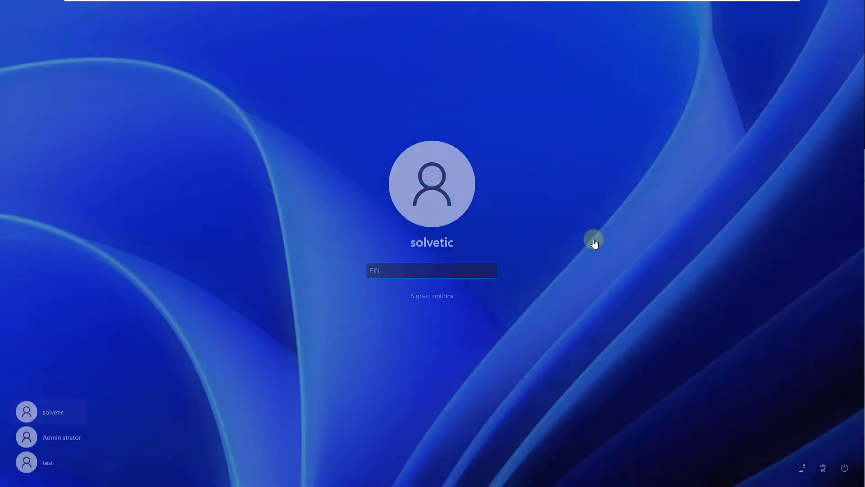
pyautogui.press('Return')
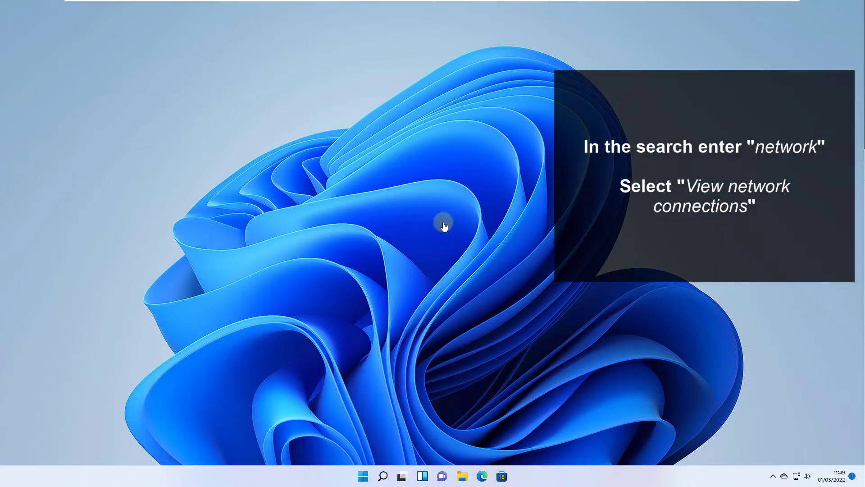
# Step: Search for "network" and open View network connections
pyautogui.press('super')
pyautogui.write('n')
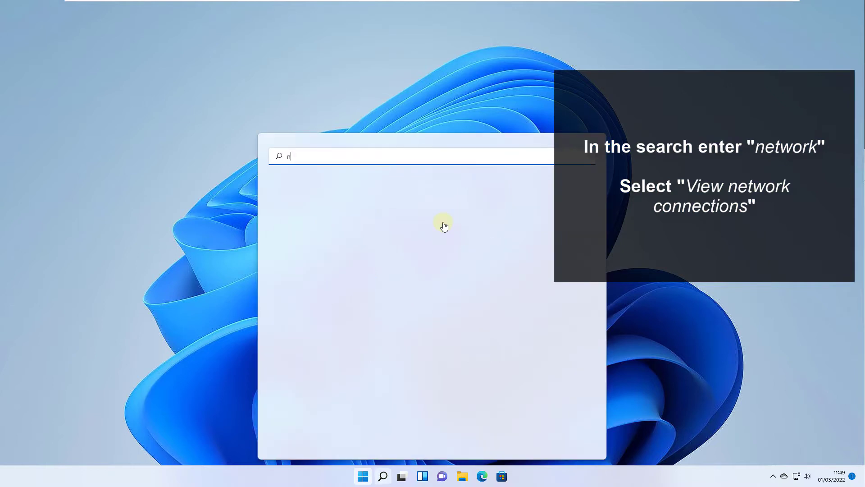
pyautogui.write('etwork')
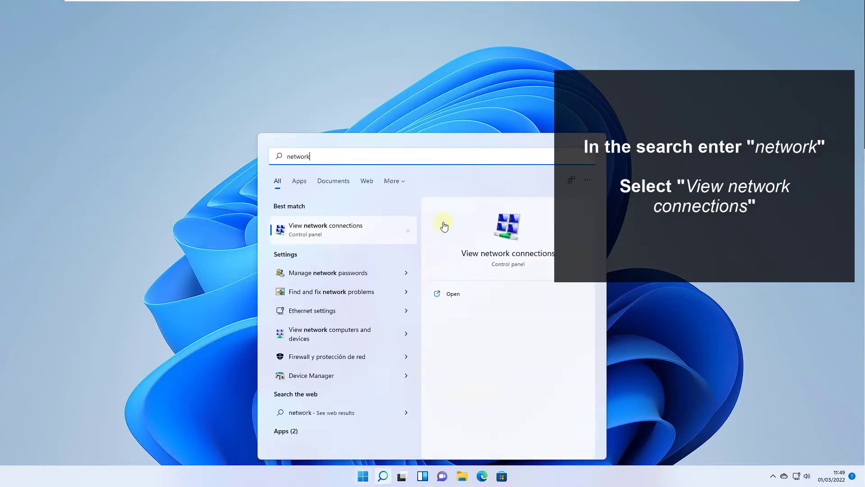
pyautogui.click(444, 226)
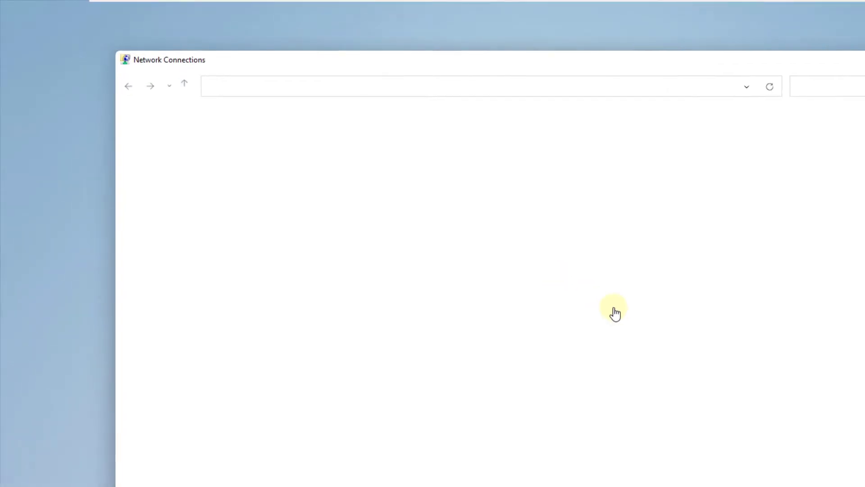
# Step: Open the Internet Protocol Version 4 (TCP/IPv4) properties of the Ethernet0 adapter
pyautogui.rightClick(205, 146)
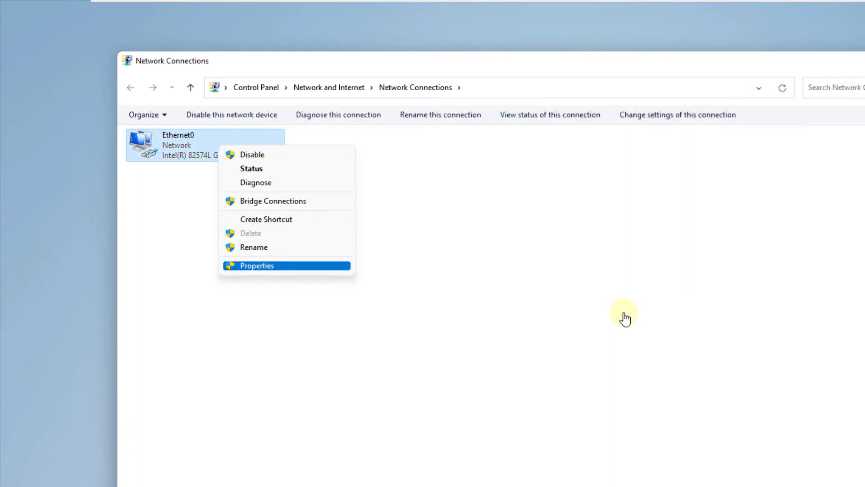
pyautogui.press('Return')
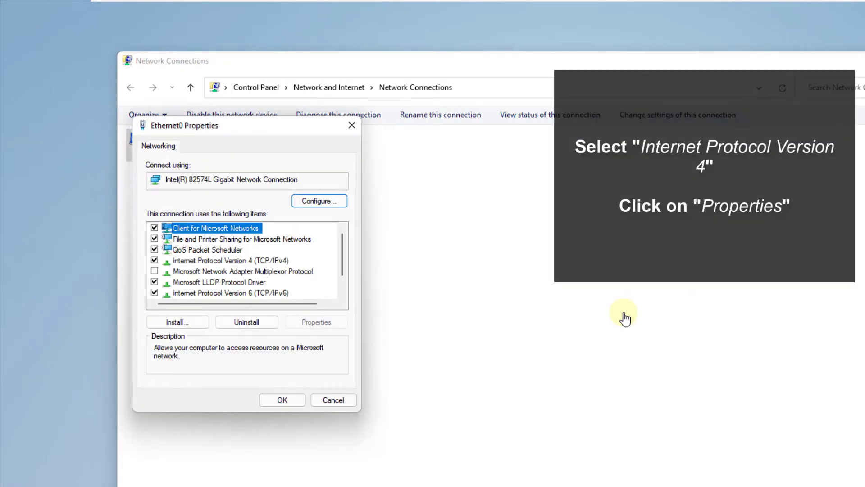
pyautogui.click(210, 262)
pyautogui.click(316, 322)
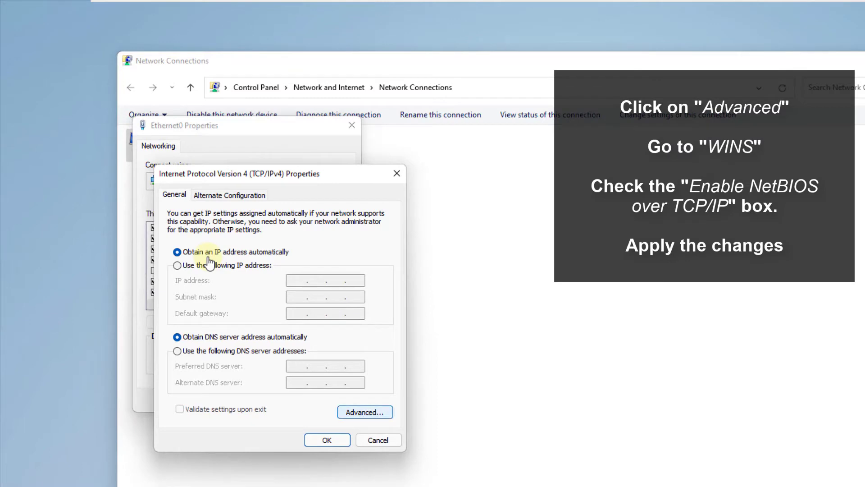
# Step: Apply Enable NetBIOS over TCP/IP in the advanced WINS settings, then confirm the adapter dialogs and close Network Connections
pyautogui.click(365, 411)
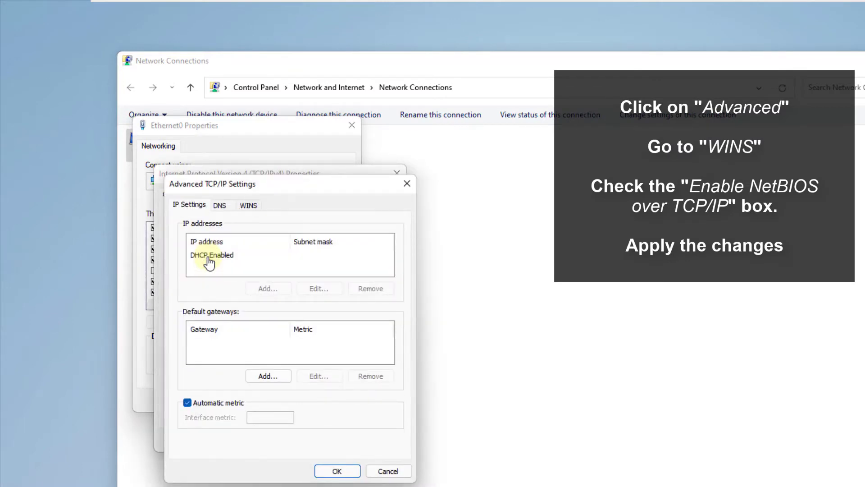
pyautogui.click(248, 205)
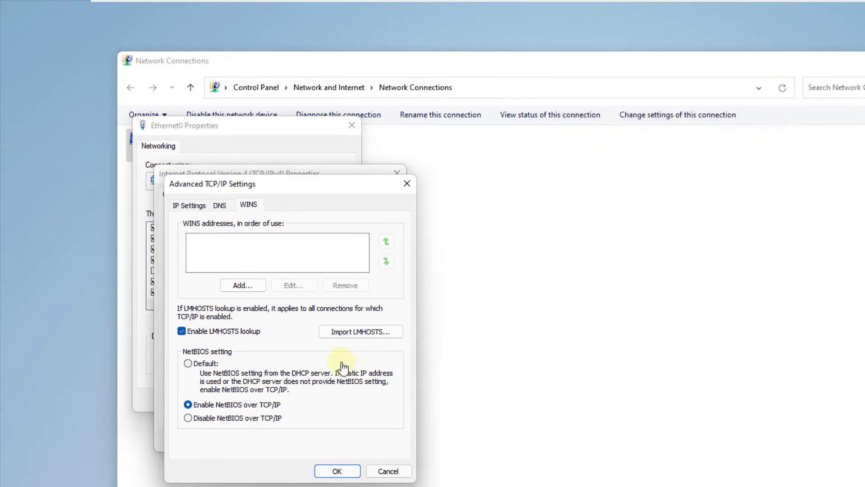
pyautogui.click(337, 471)
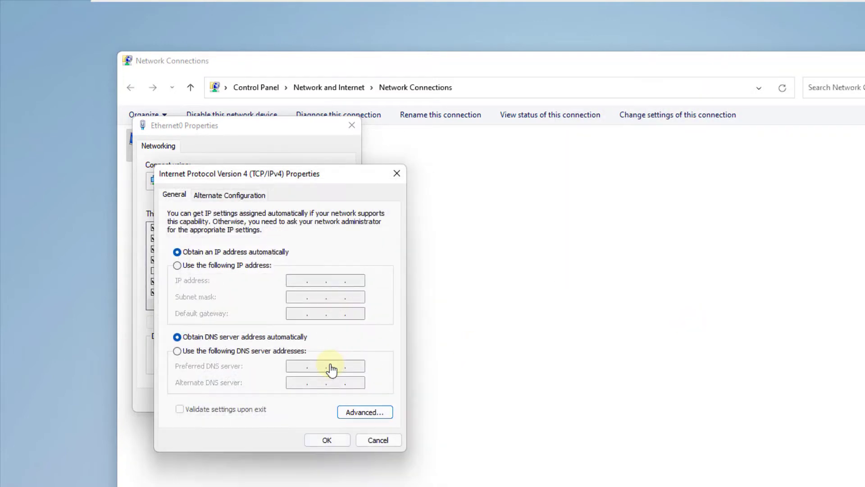
pyautogui.click(326, 439)
pyautogui.click(278, 393)
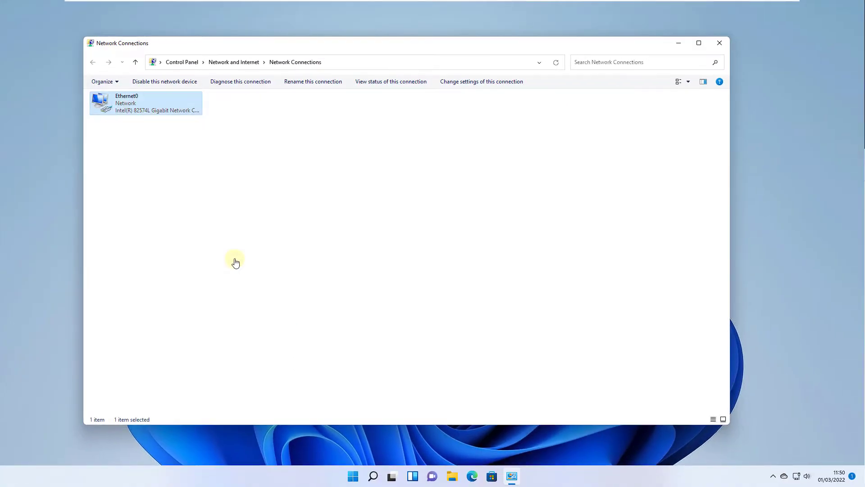
pyautogui.click(719, 43)
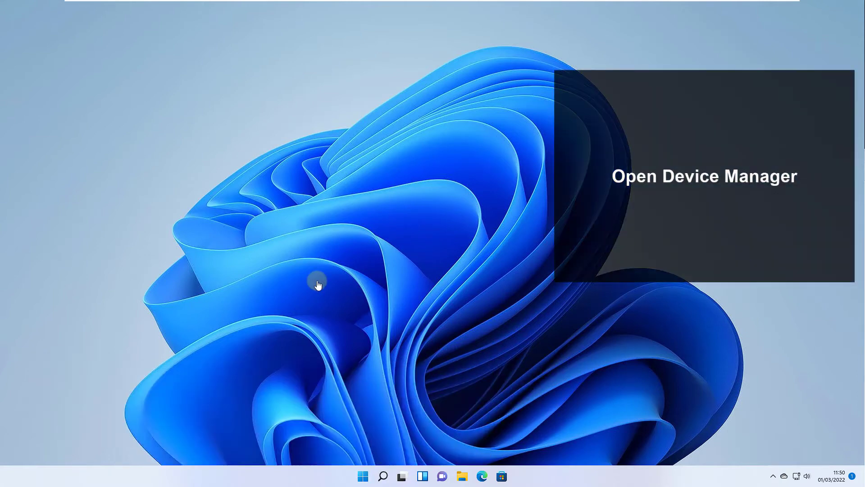
# Step: In Device Manager, run an automatic driver update for the Intel(R) 82574L Gigabit Network Connection adapter, then close it
pyautogui.press('super+x')
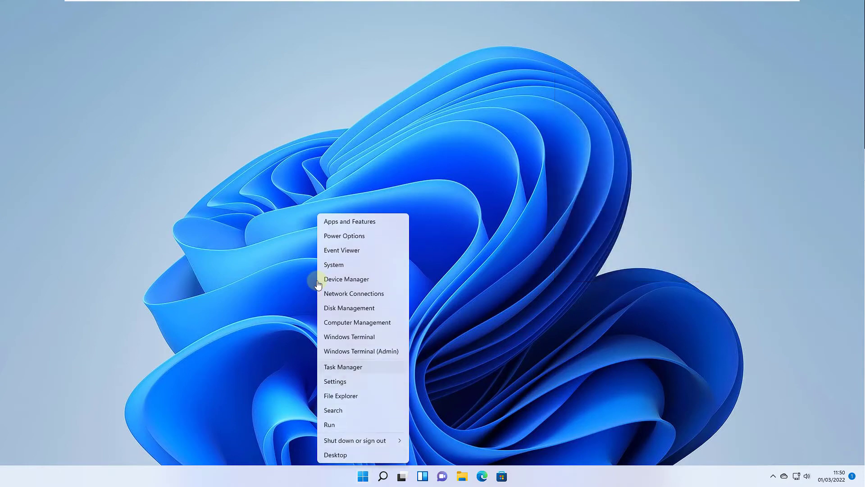
pyautogui.click(318, 280)
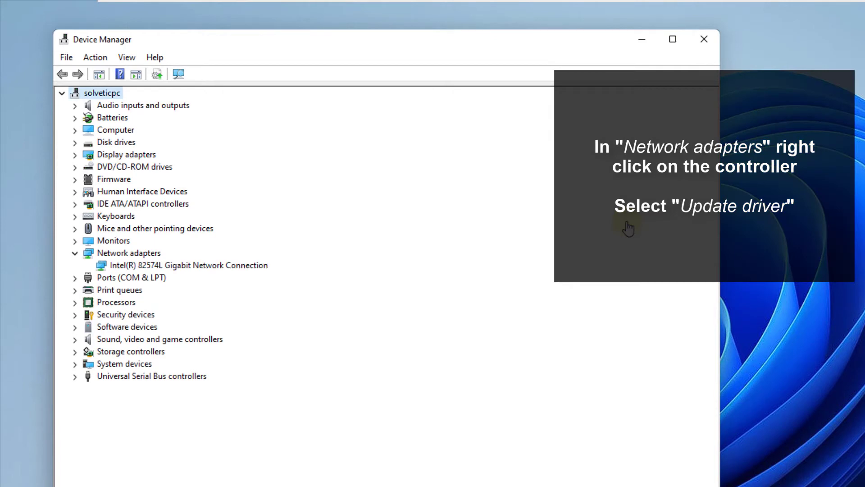
pyautogui.rightClick(196, 266)
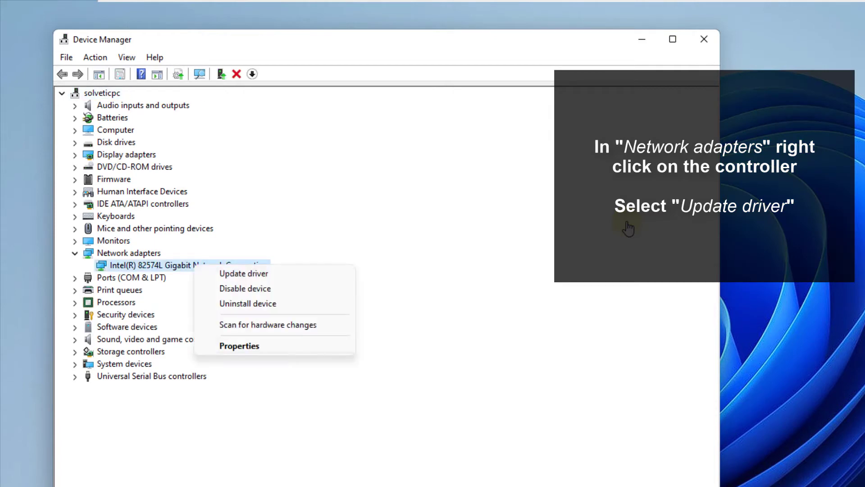
pyautogui.click(244, 273)
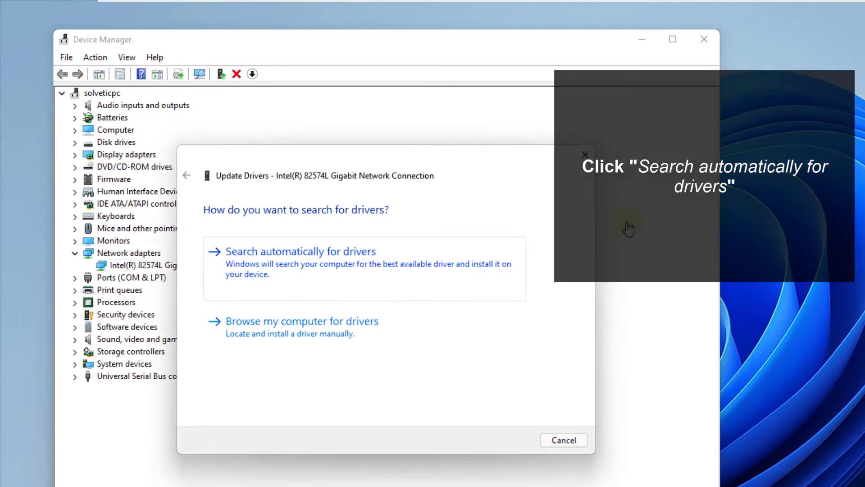
pyautogui.click(308, 252)
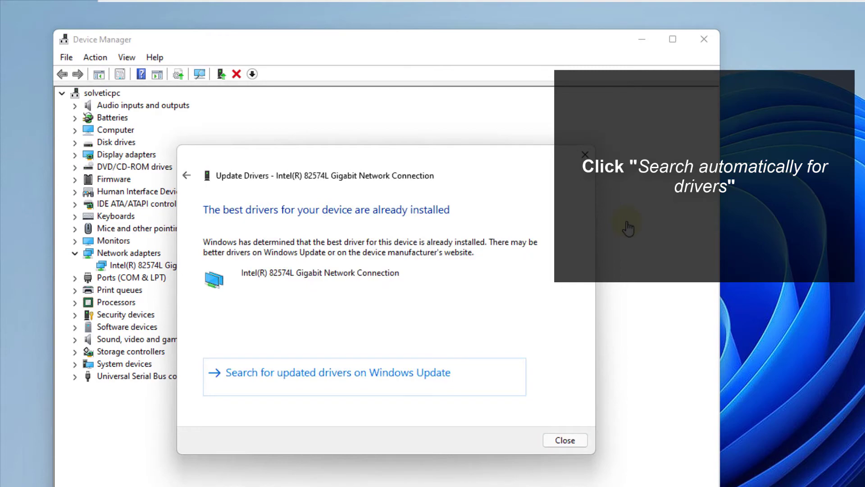
pyautogui.click(565, 439)
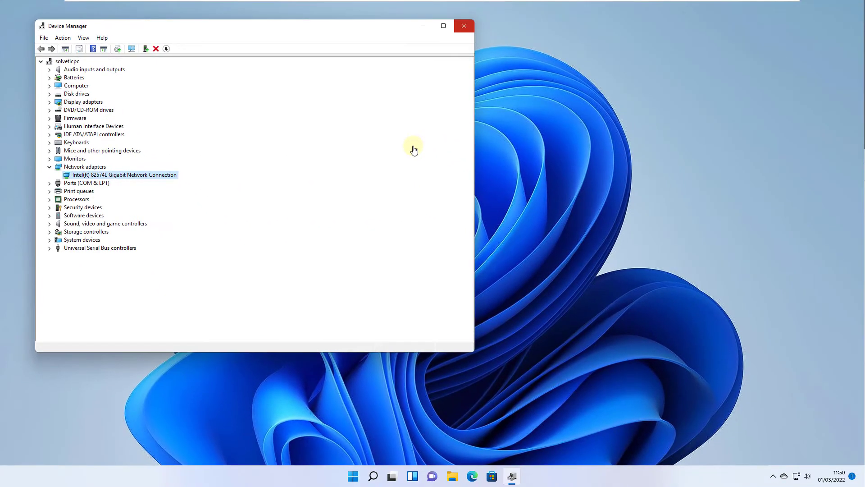
pyautogui.click(528, 30)
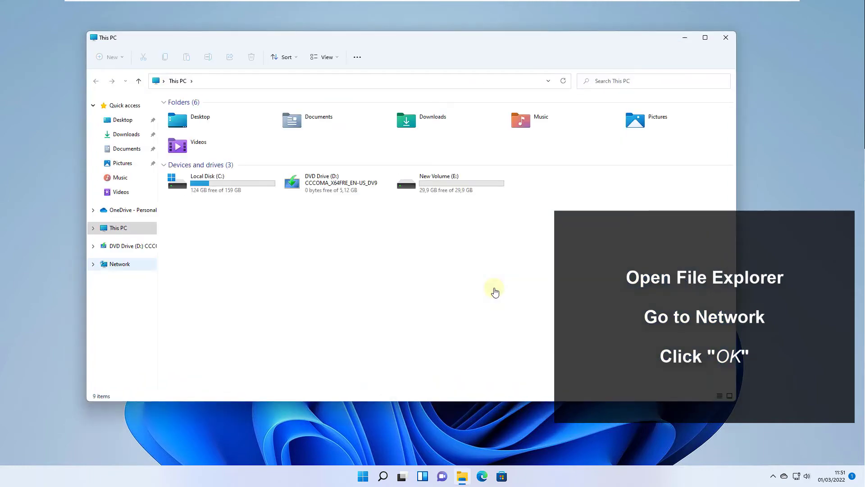
# Step: From File Explorer's Network location, turn on network discovery and file sharing, making the connected network private
pyautogui.click(120, 264)
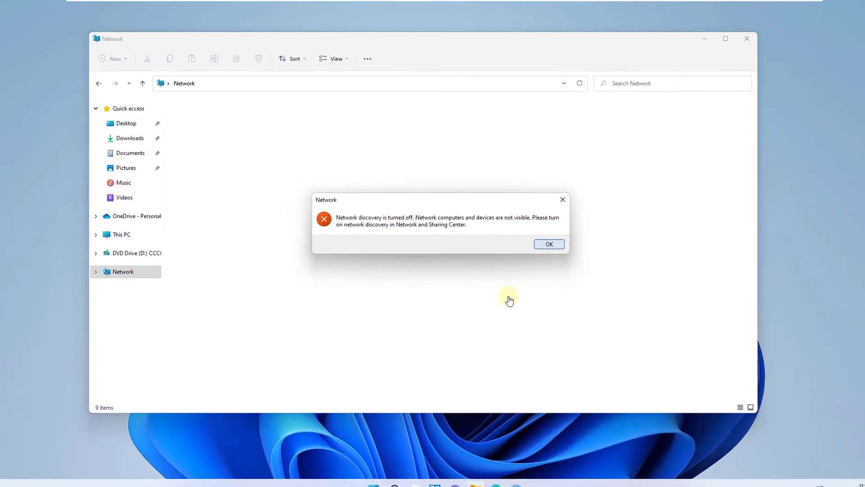
pyautogui.click(534, 238)
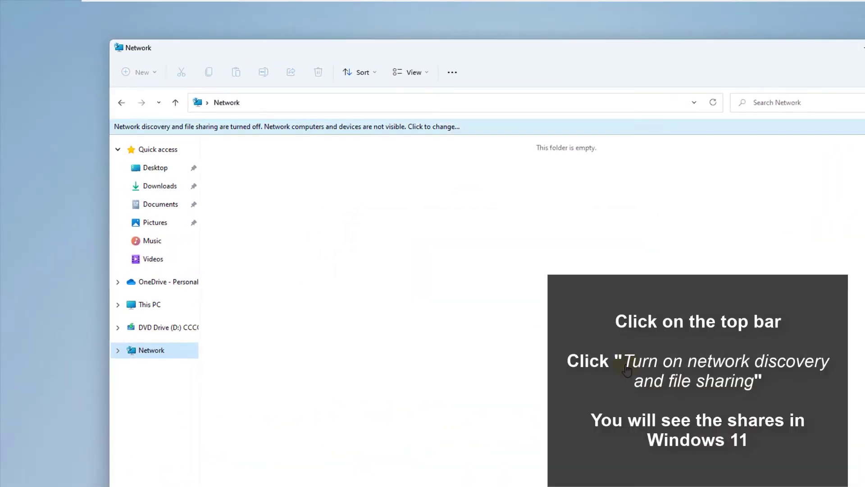
pyautogui.click(352, 127)
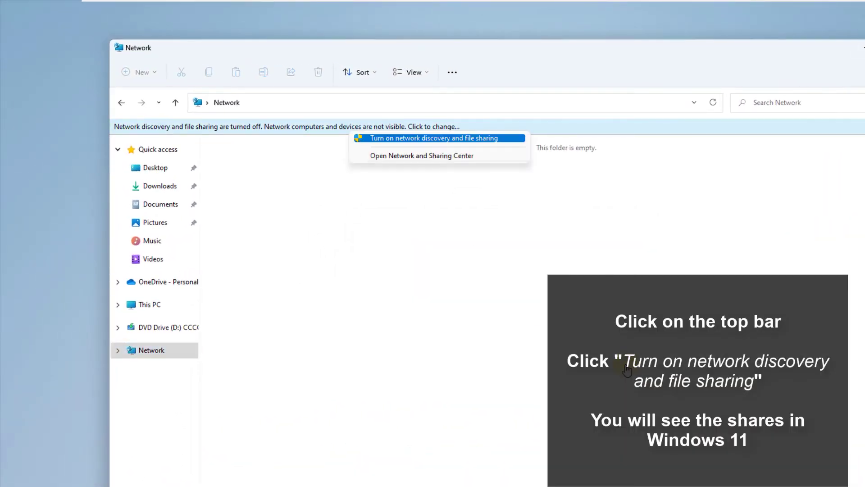
pyautogui.click(433, 138)
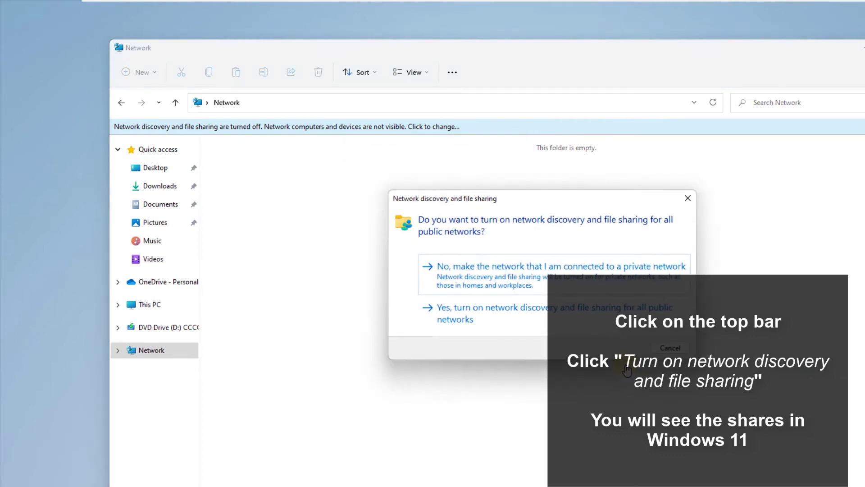
pyautogui.click(561, 273)
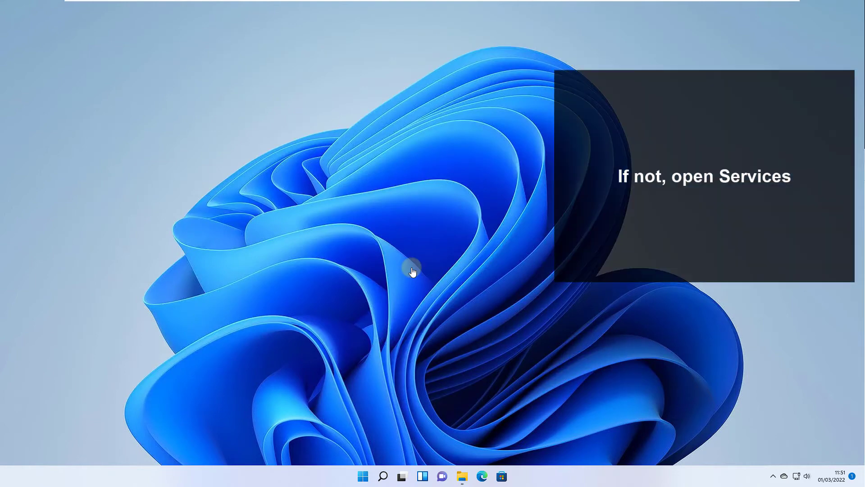
# Step: Open the Services console and bring up the properties of the Function Discovery Resource Publication service
pyautogui.press('super')
pyautogui.write('service')
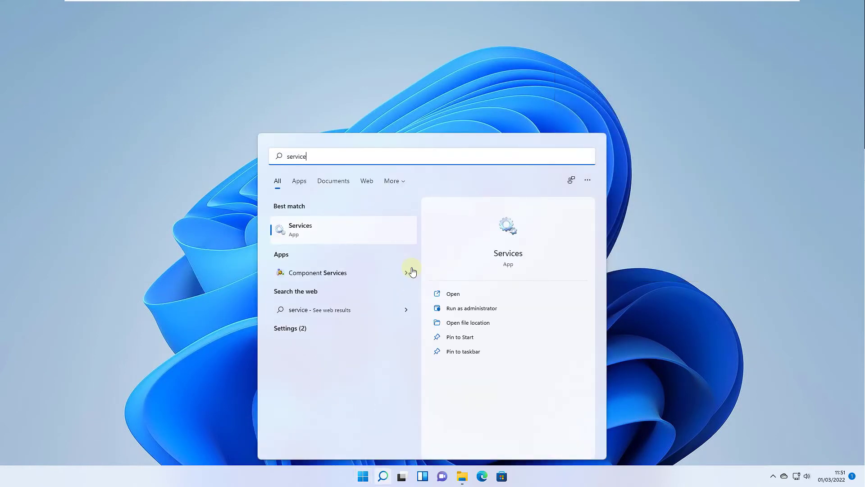
pyautogui.press('Return')
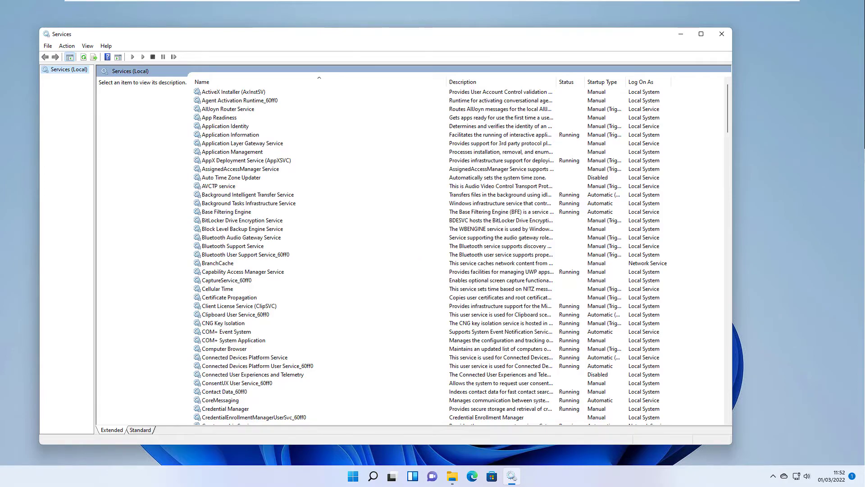
pyautogui.scroll(-20, 392, 191)
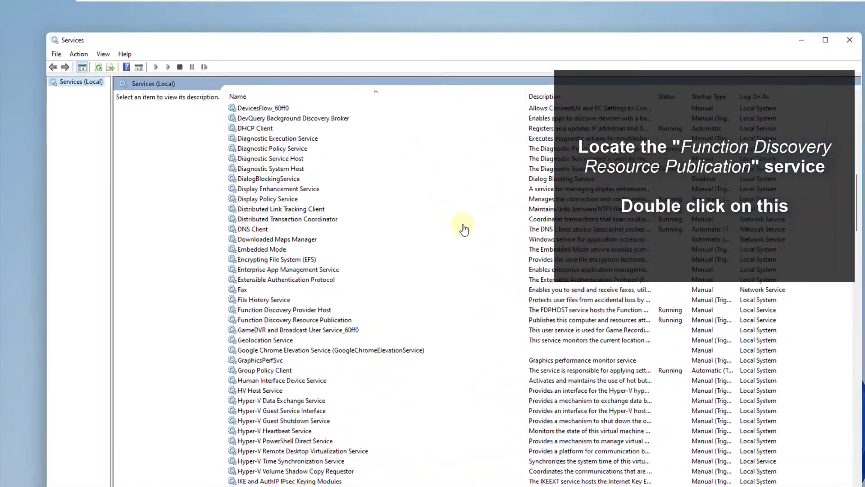
pyautogui.click(294, 320)
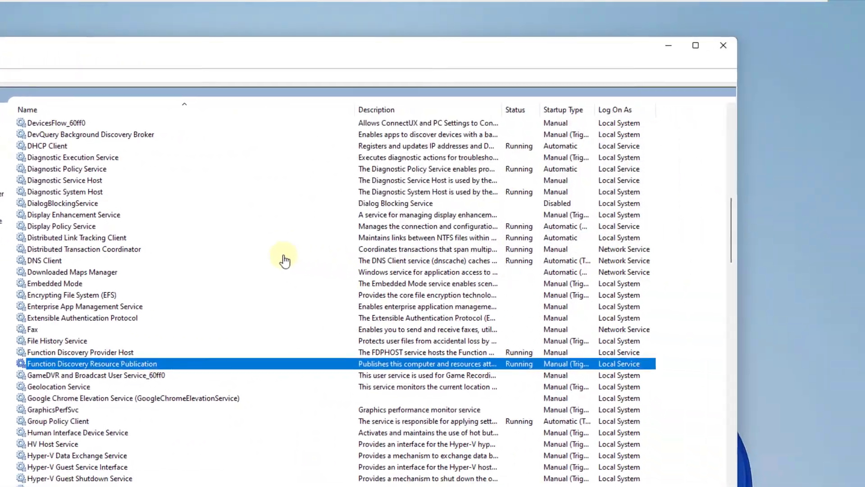
pyautogui.press('Return')
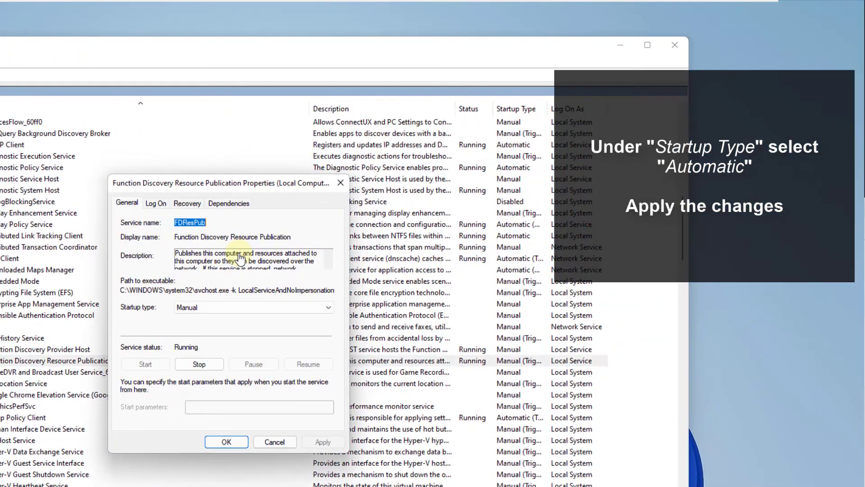
# Step: Set the Function Discovery Resource Publication service's startup type to Automatic, apply and confirm the change, and close Services
pyautogui.click(215, 308)
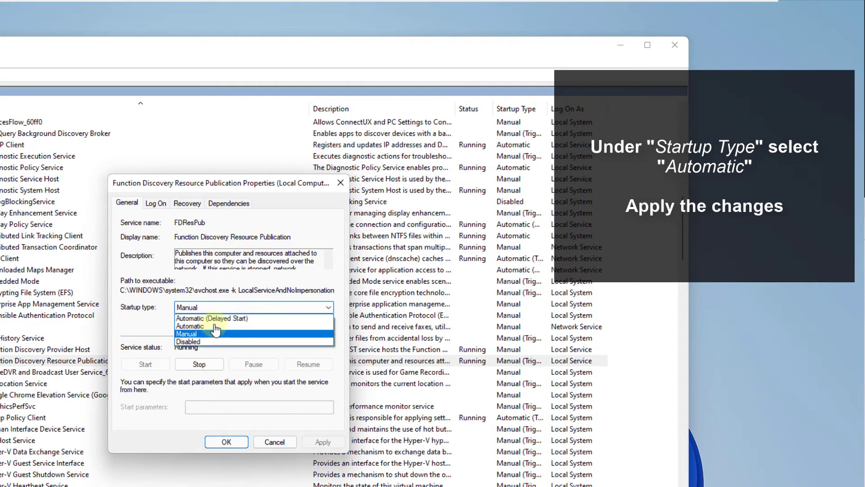
pyautogui.click(214, 325)
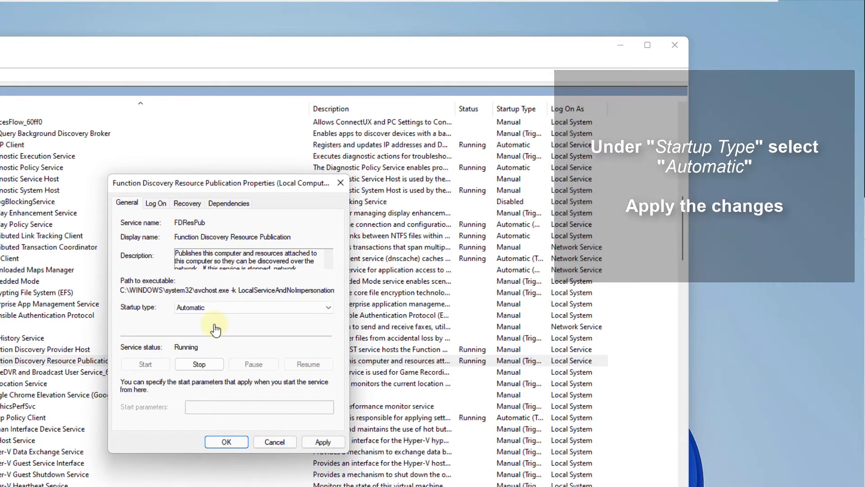
pyautogui.hotkey('alt', 'a')
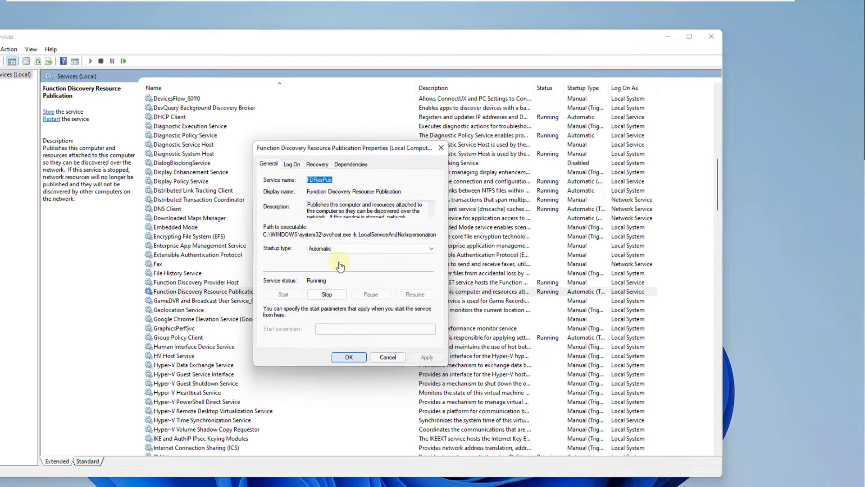
pyautogui.press('Return')
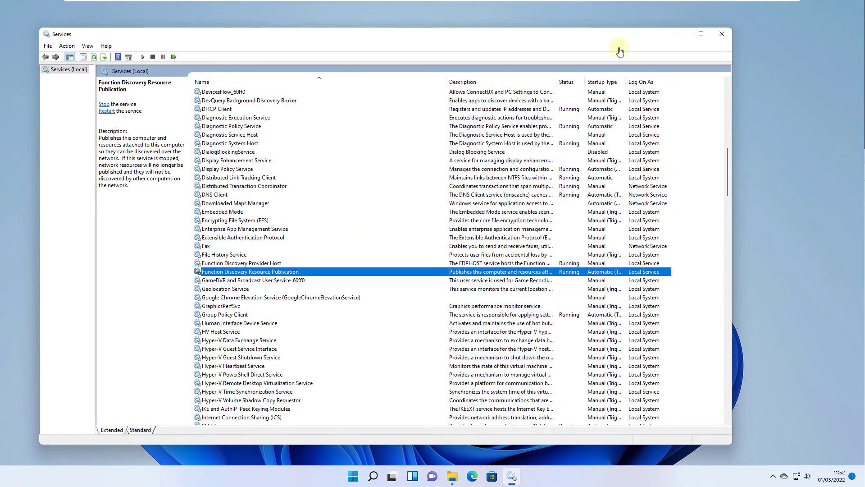
pyautogui.click(721, 34)
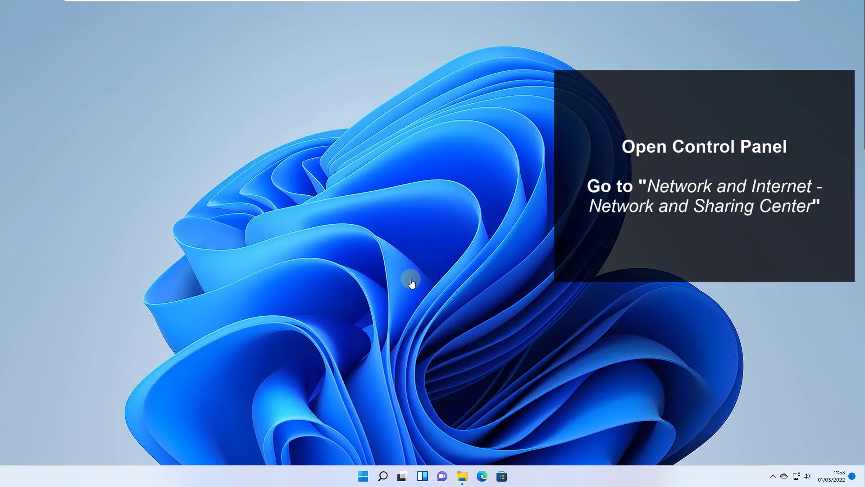
# Step: Open the advanced sharing settings from the Network and Sharing Center in Control Panel
pyautogui.press('super')
pyautogui.write('control')
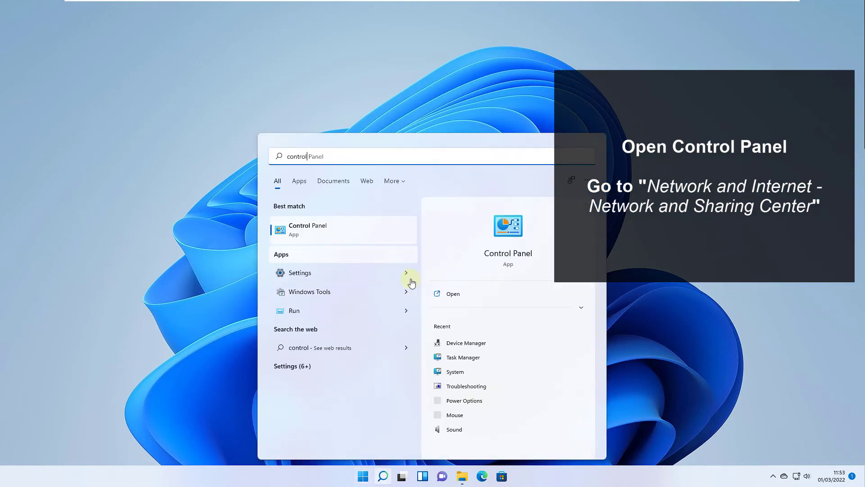
pyautogui.press('Return')
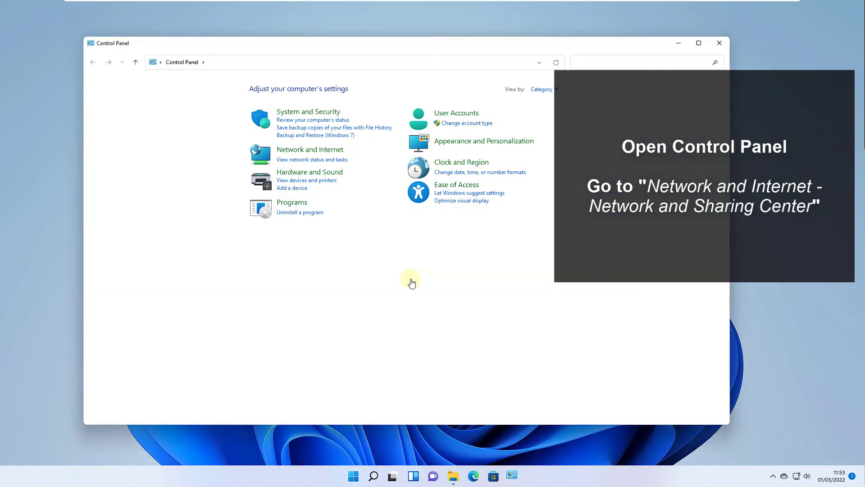
pyautogui.click(310, 150)
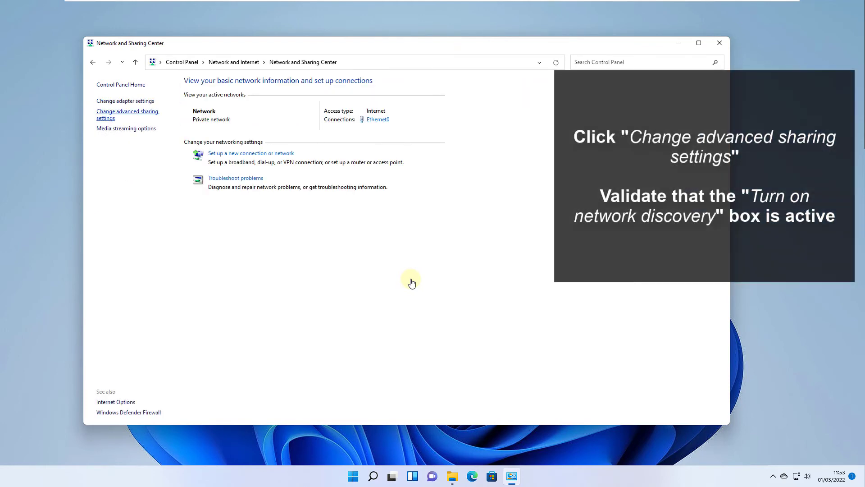
pyautogui.click(127, 111)
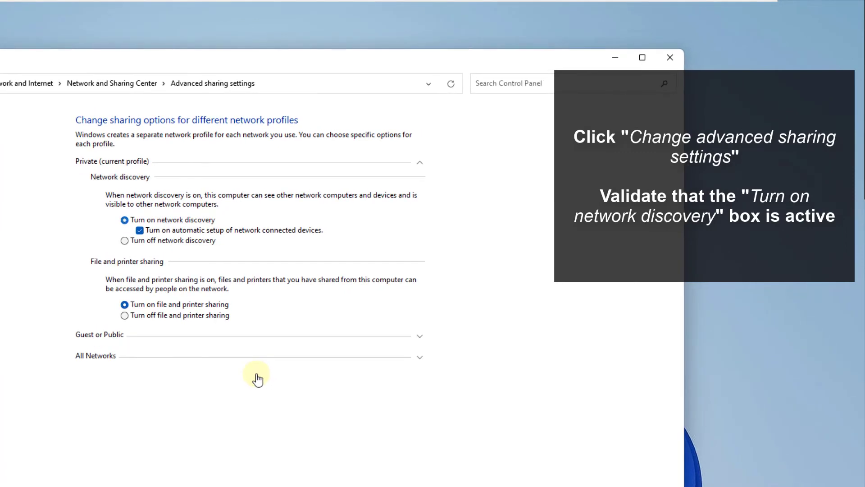